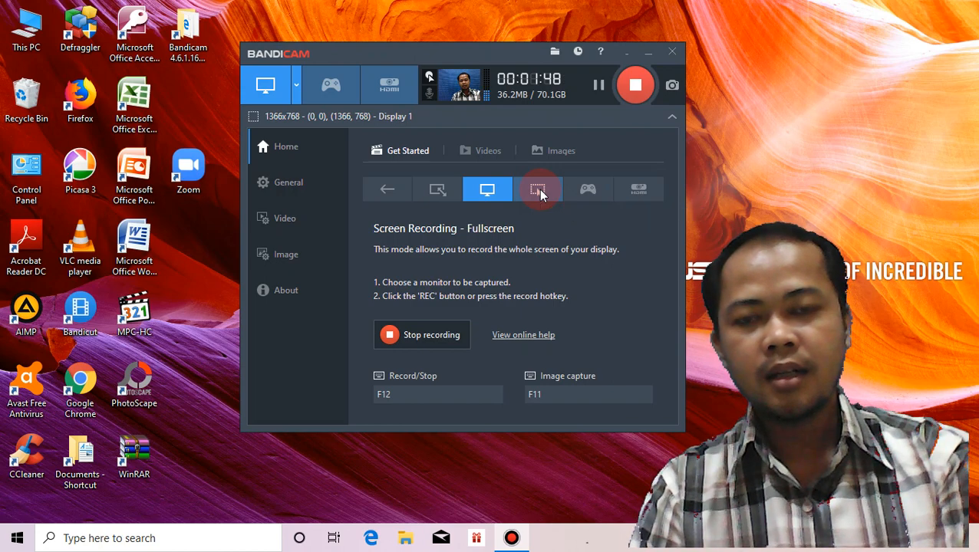
# Try to switch from fullscreen to the around-mouse recording mode, declining to stop the current recording.
pyautogui.click(538, 190)
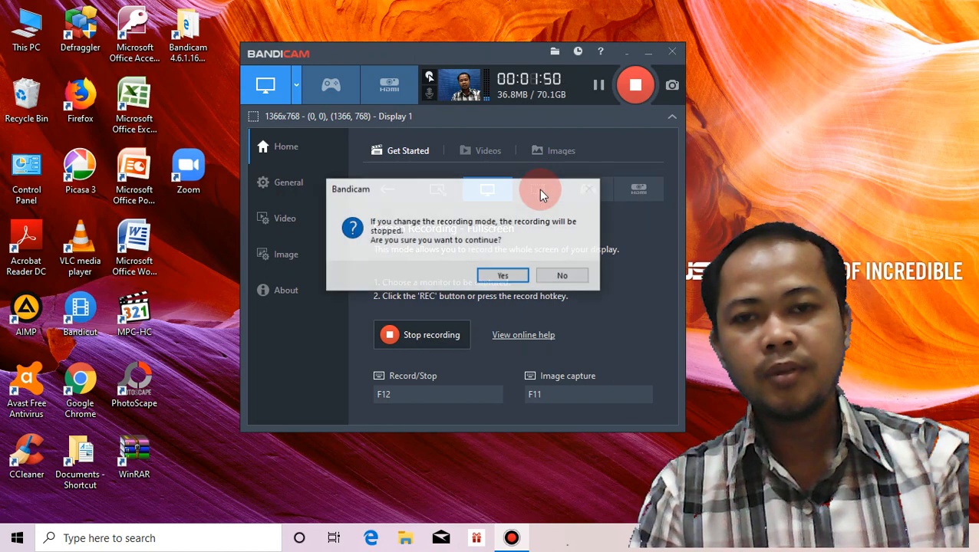
pyautogui.click(546, 274)
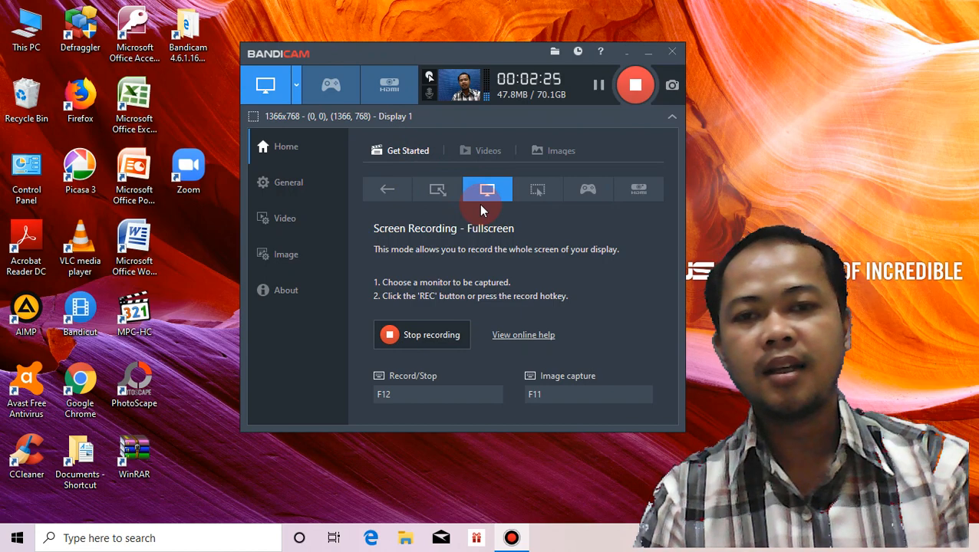
# Review the lists of recorded videos and captured images, and return to the fullscreen recording overview.
pyautogui.click(480, 153)
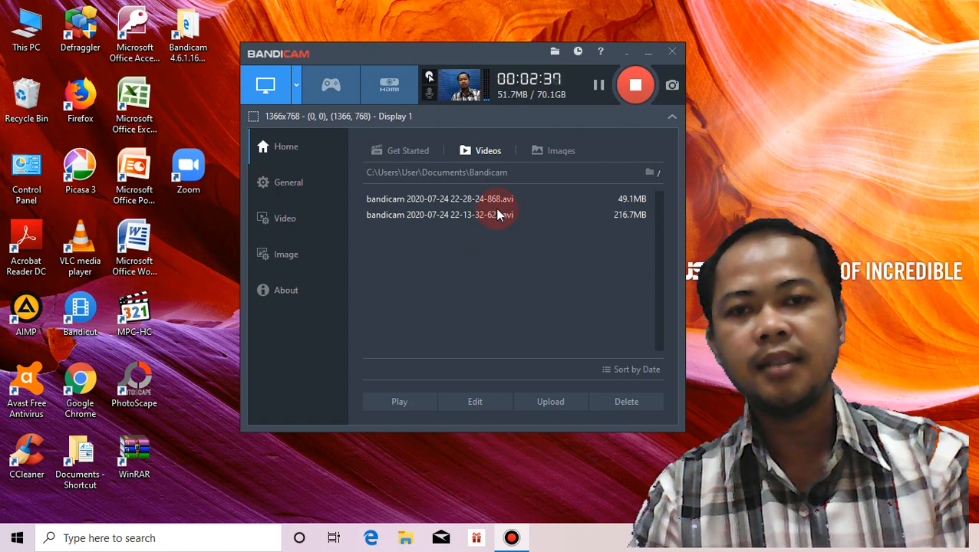
pyautogui.click(548, 152)
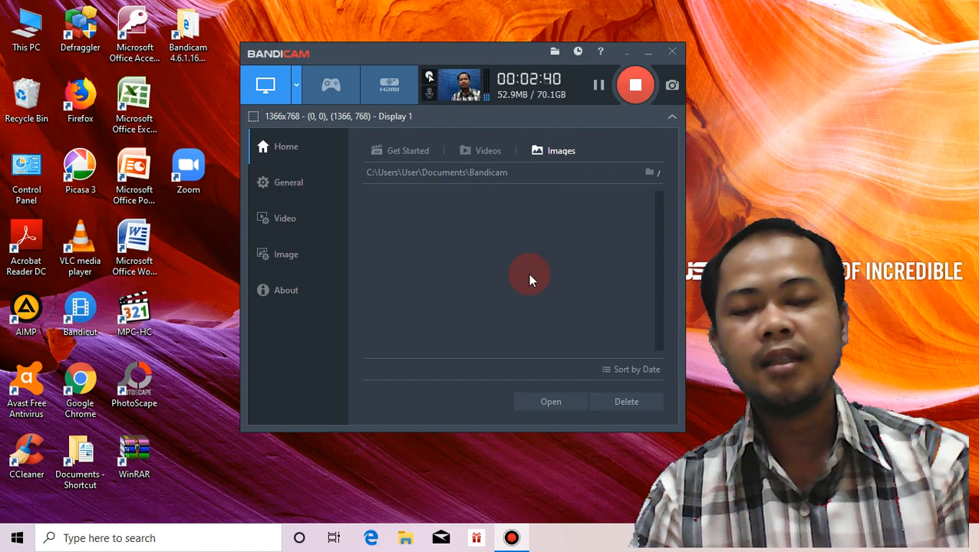
pyautogui.click(489, 151)
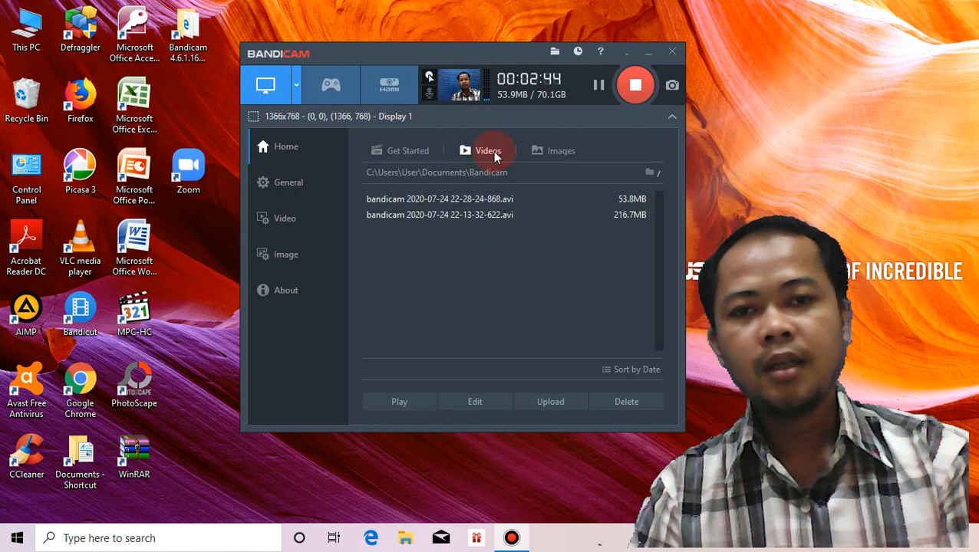
pyautogui.click(546, 152)
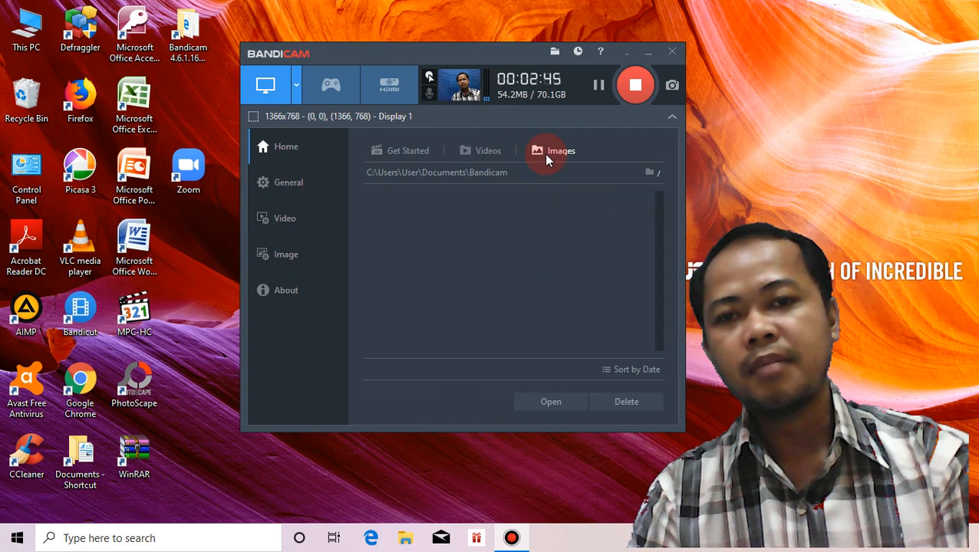
pyautogui.click(499, 155)
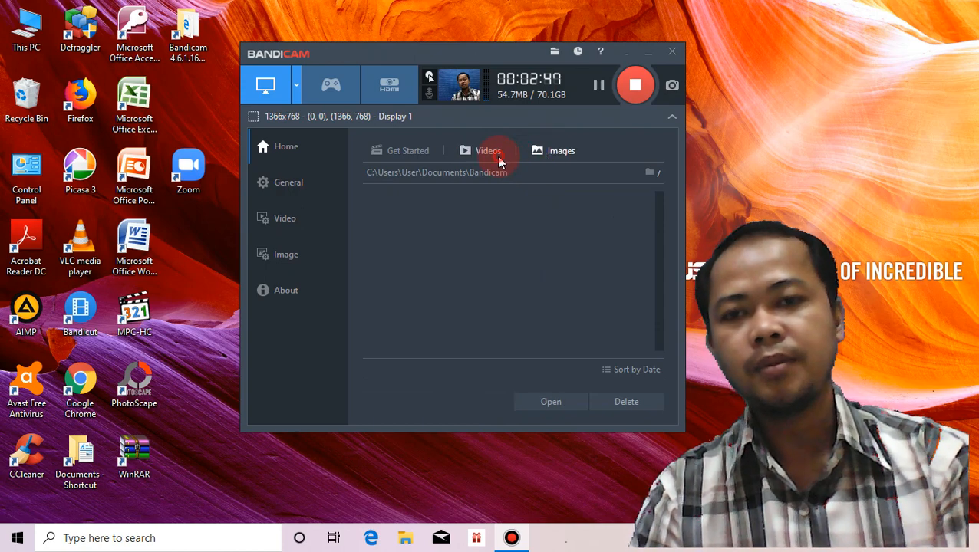
pyautogui.click(419, 160)
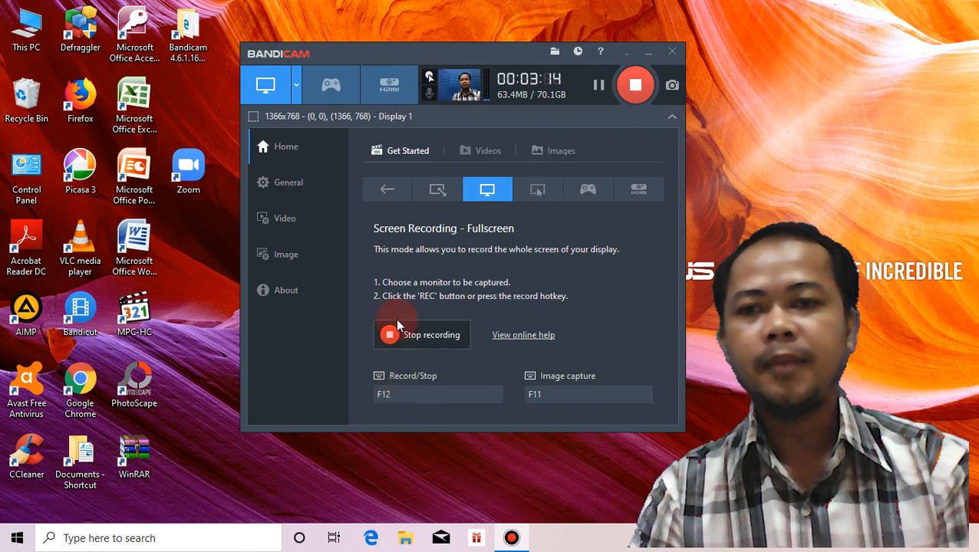
# Review the general options and the advanced output, hooking, language and other settings, leaving the advanced options without saving.
pyautogui.click(300, 190)
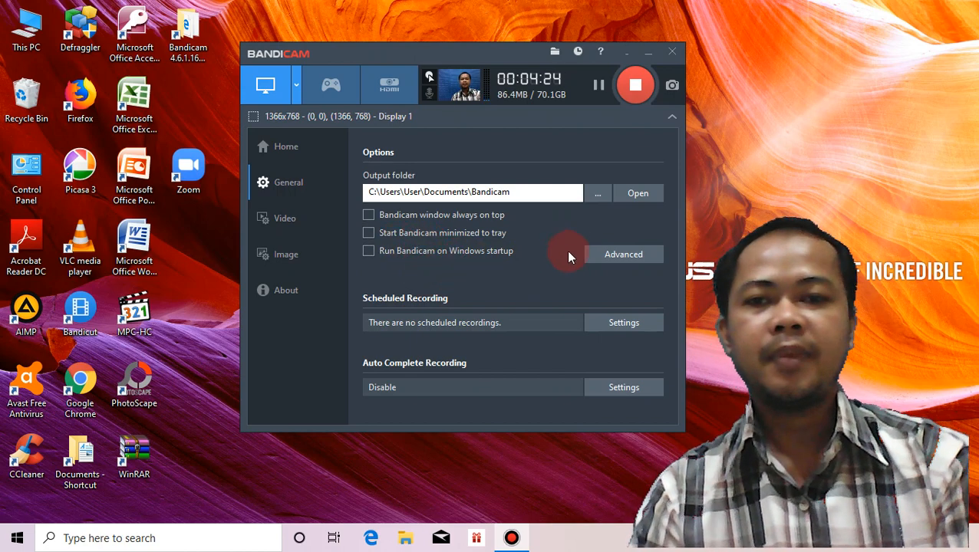
pyautogui.click(622, 256)
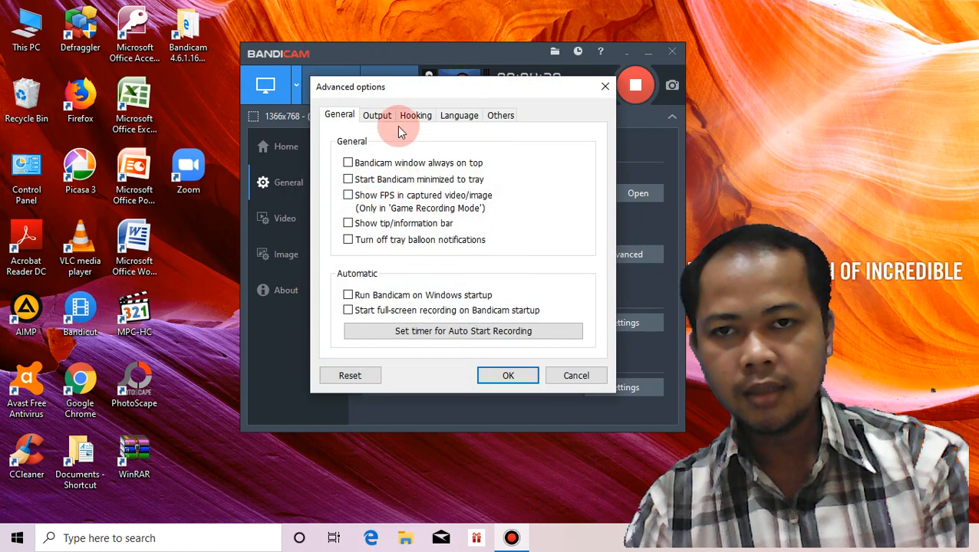
pyautogui.click(378, 115)
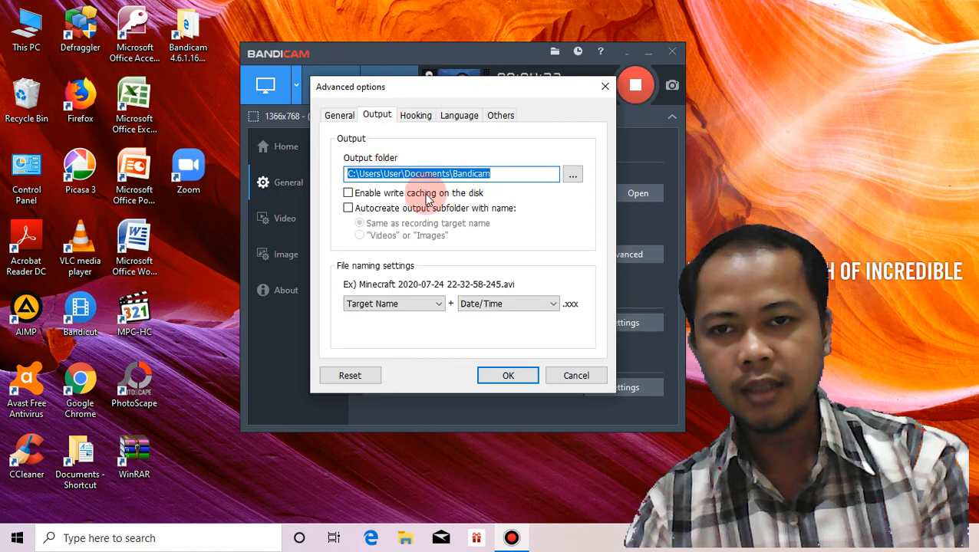
pyautogui.click(412, 117)
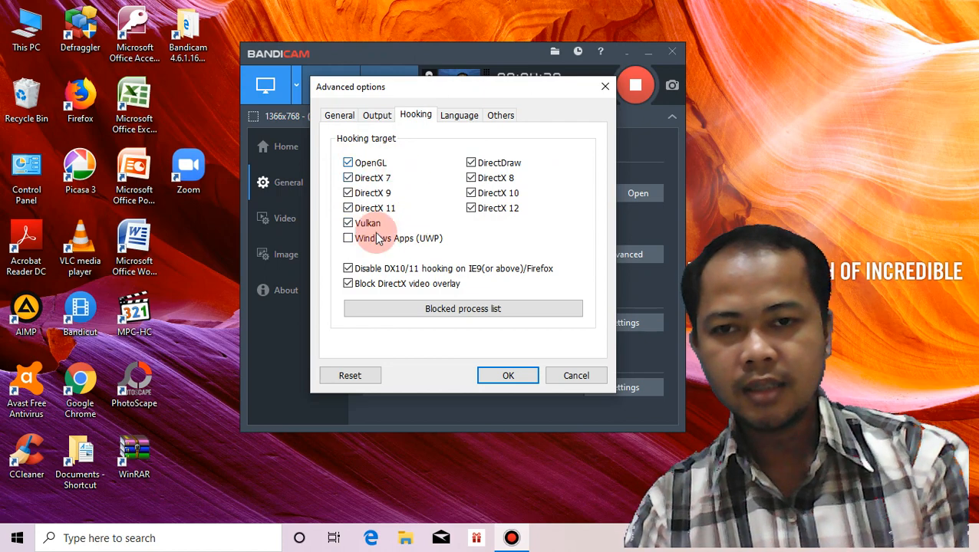
pyautogui.click(460, 119)
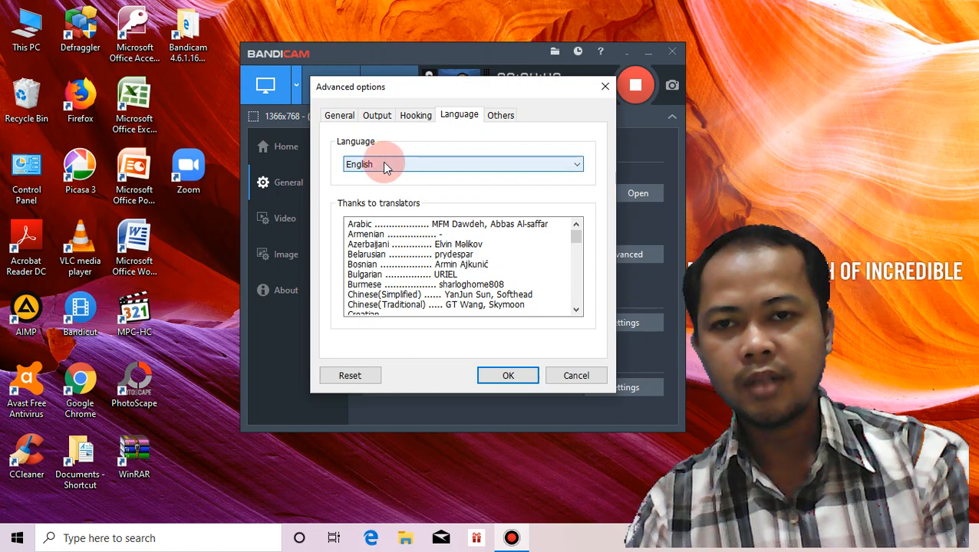
pyautogui.click(506, 116)
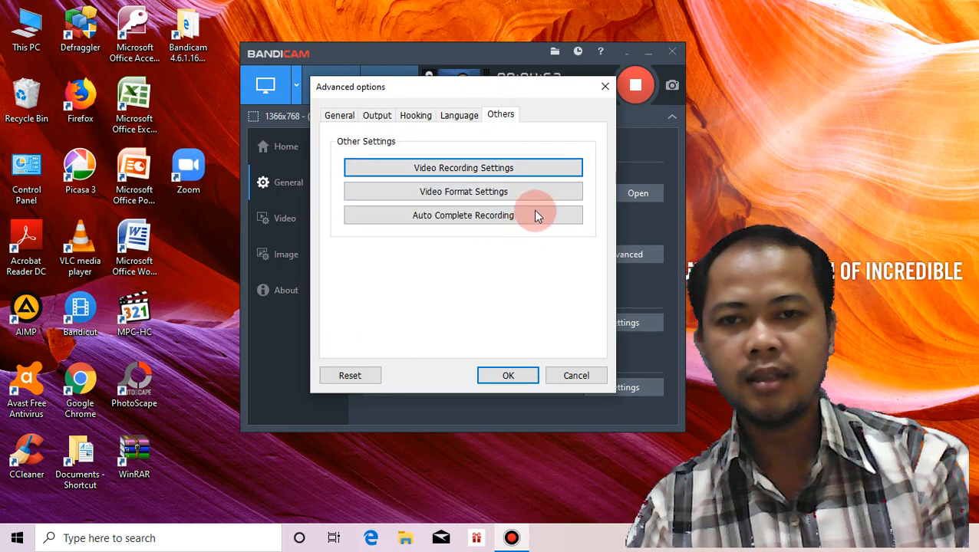
pyautogui.click(567, 381)
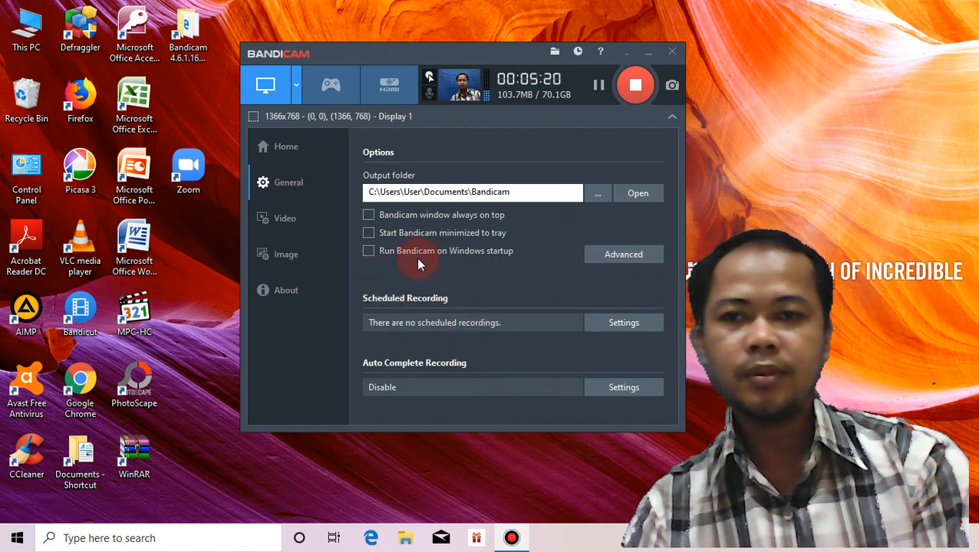
# Examine the video recording options for the record/stop hotkey, pause hotkey and mouse cursor display.
pyautogui.click(300, 228)
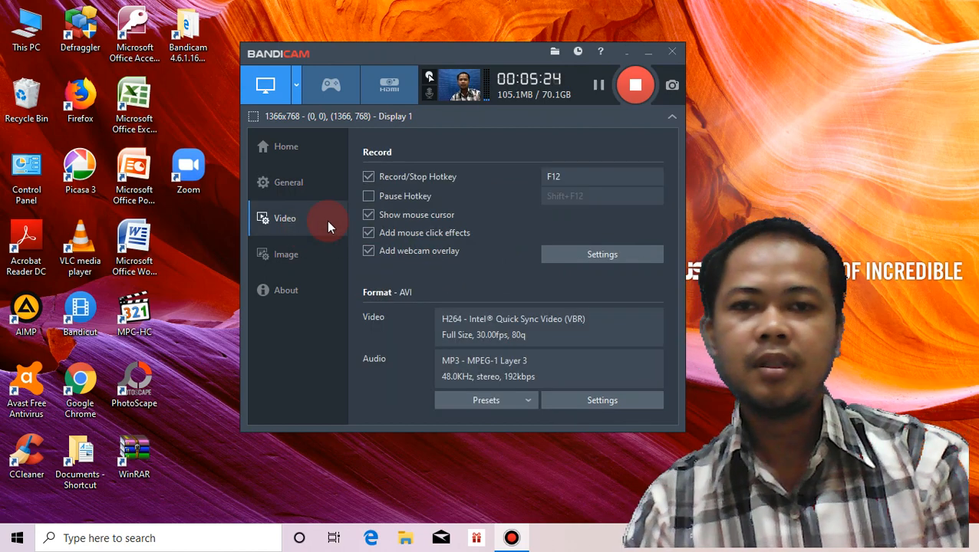
pyautogui.click(455, 166)
pyautogui.click(381, 174)
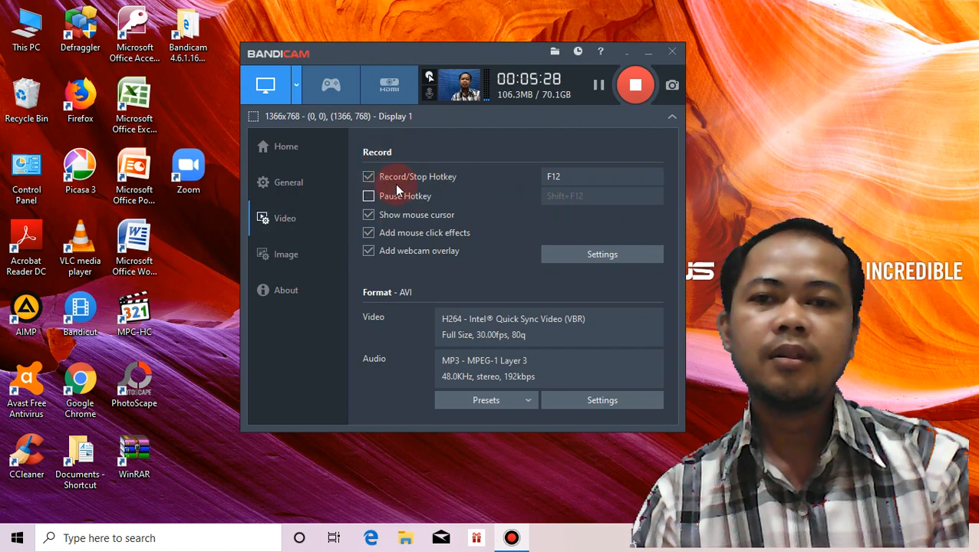
pyautogui.click(567, 174)
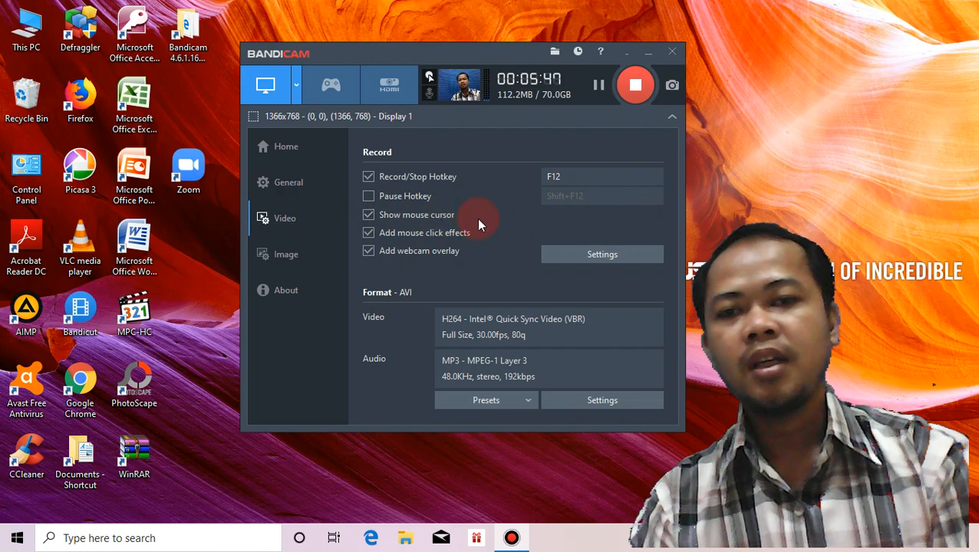
pyautogui.click(418, 217)
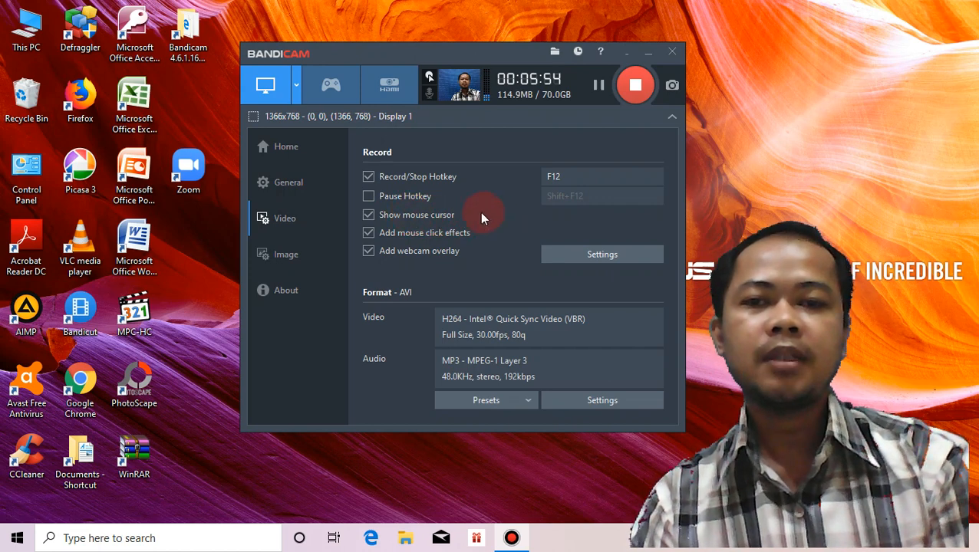
pyautogui.click(442, 218)
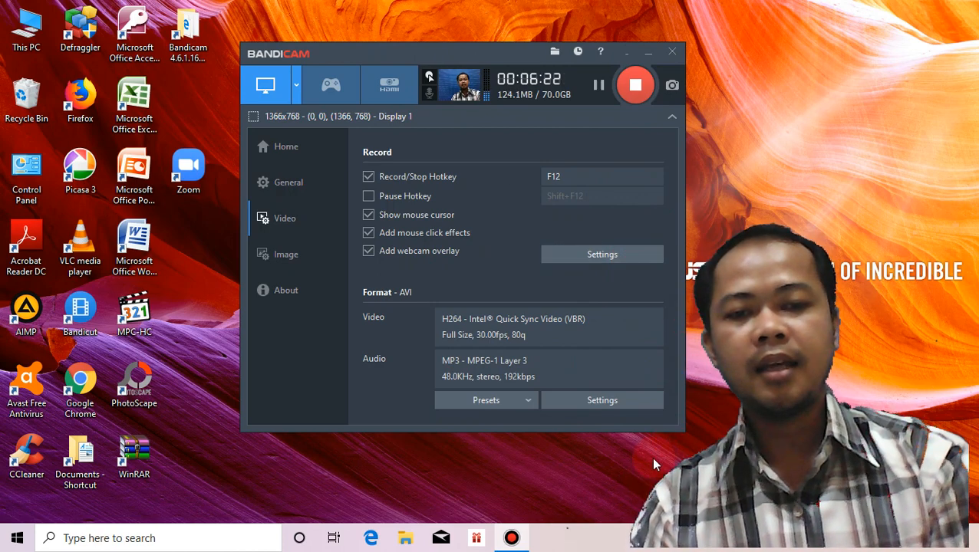
# Review the mouse effects and webcam overlay in the recording settings, switching Use Chroma key off and back on.
pyautogui.click(599, 254)
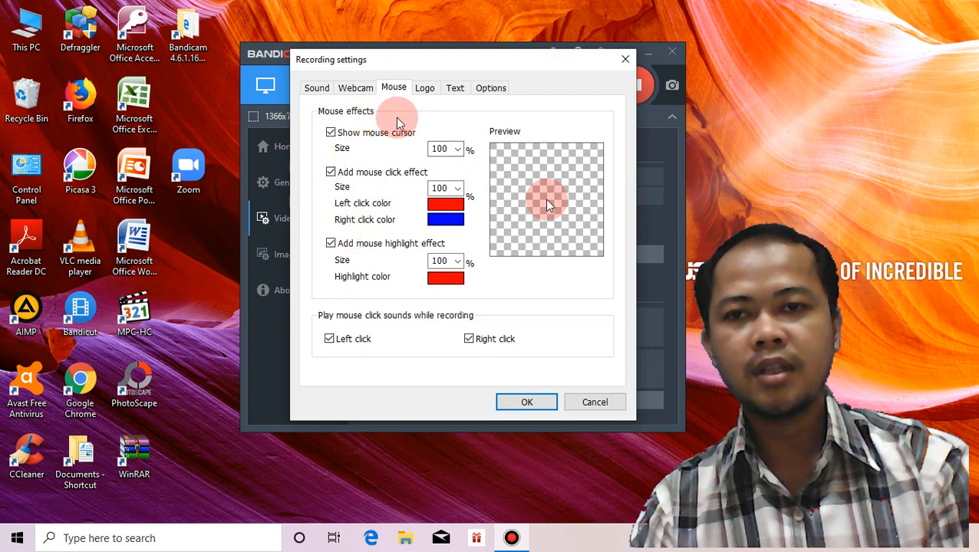
pyautogui.click(362, 89)
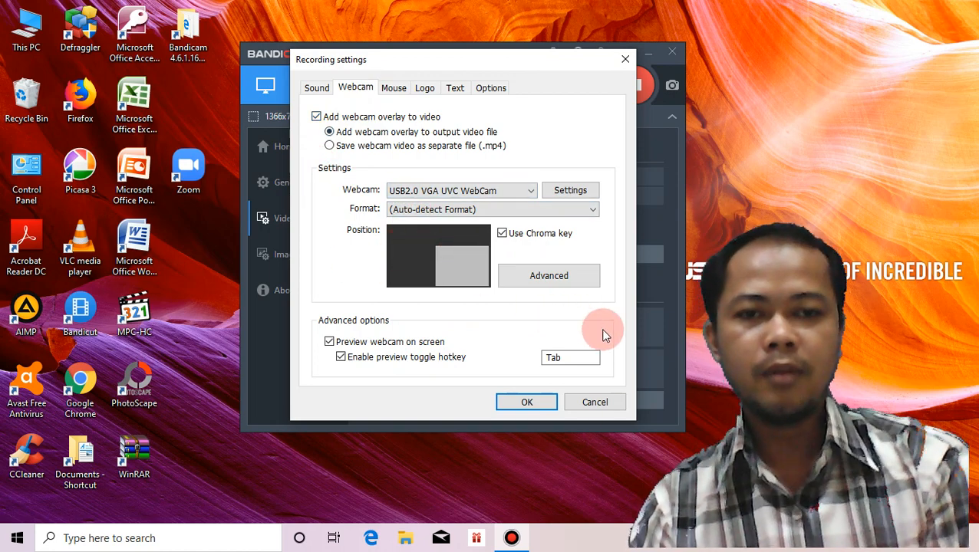
pyautogui.click(502, 234)
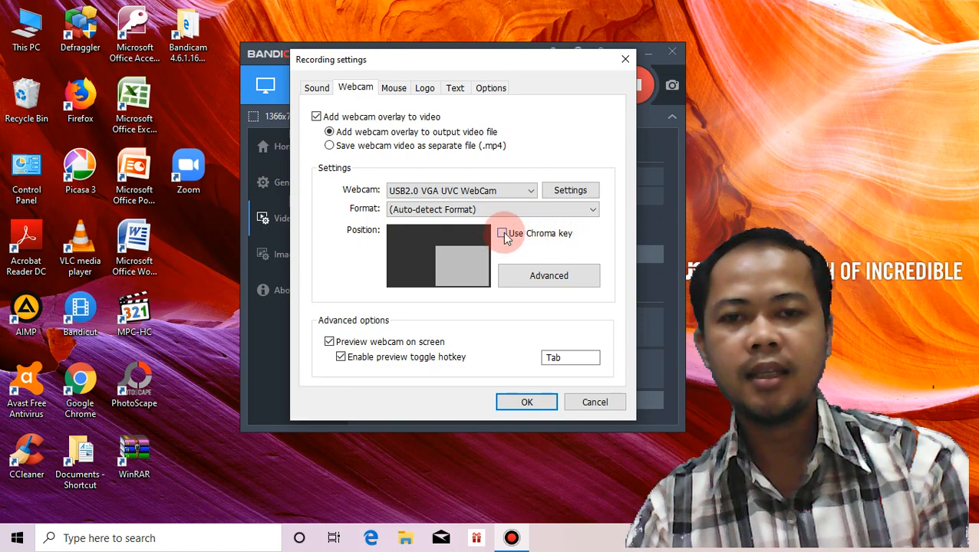
pyautogui.click(502, 234)
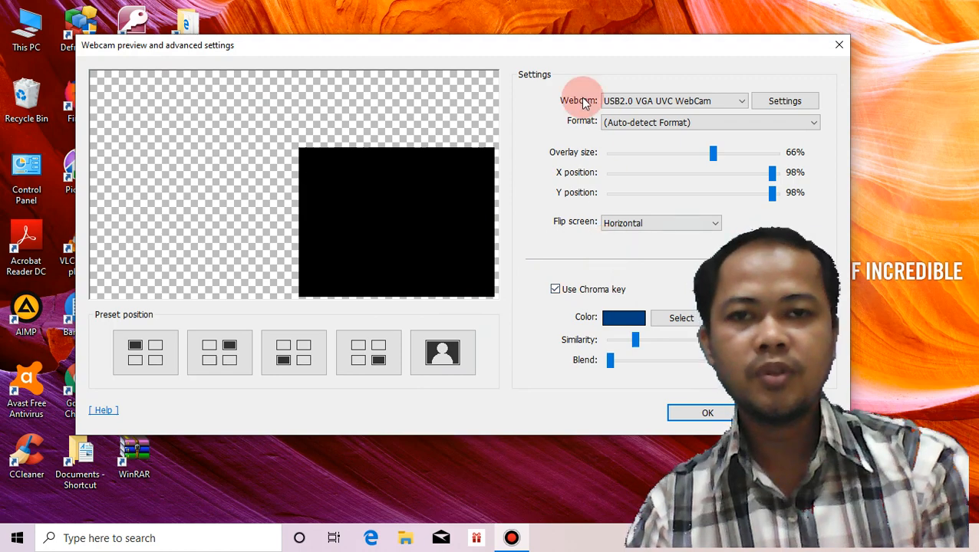
# Try the centred full-size, lower-left, upper-right and upper-left preset positions for the webcam overlay, and discard the recording settings changes.
pyautogui.moveTo(557, 50); pyautogui.dragTo(467, 16)
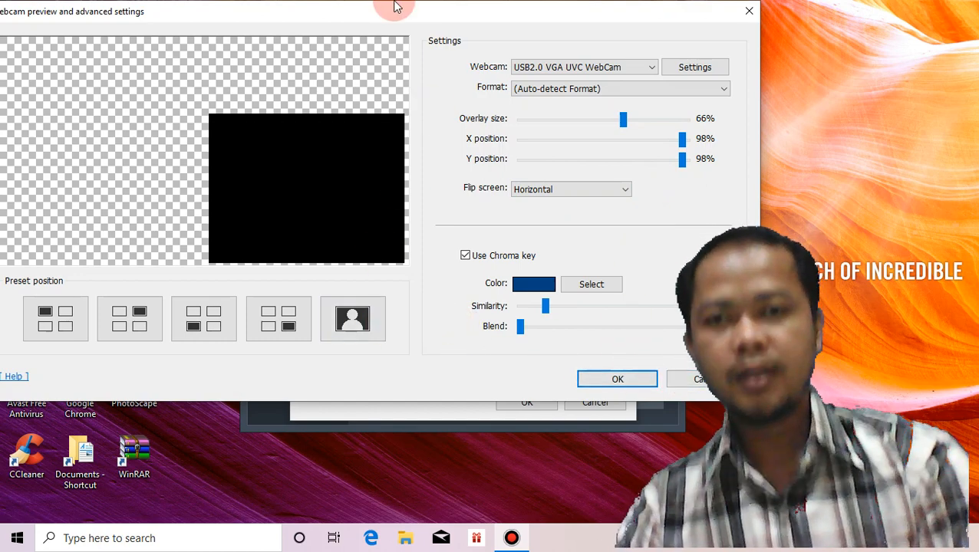
pyautogui.moveTo(394, 5); pyautogui.dragTo(457, 17)
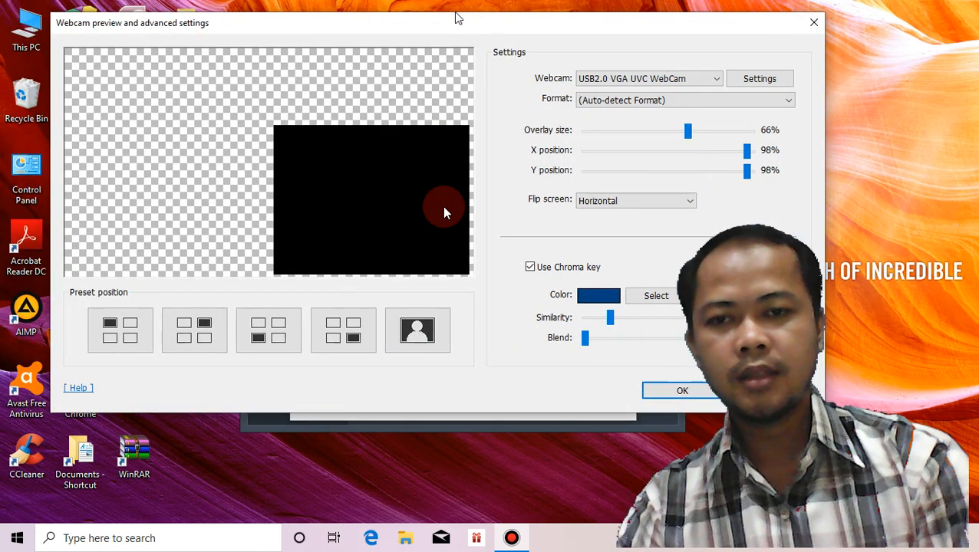
pyautogui.click(418, 333)
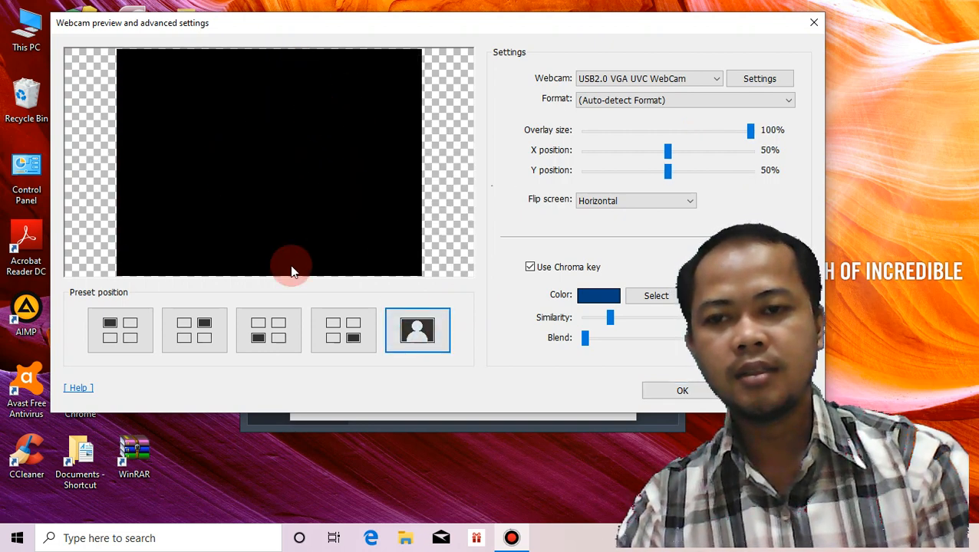
pyautogui.click(271, 345)
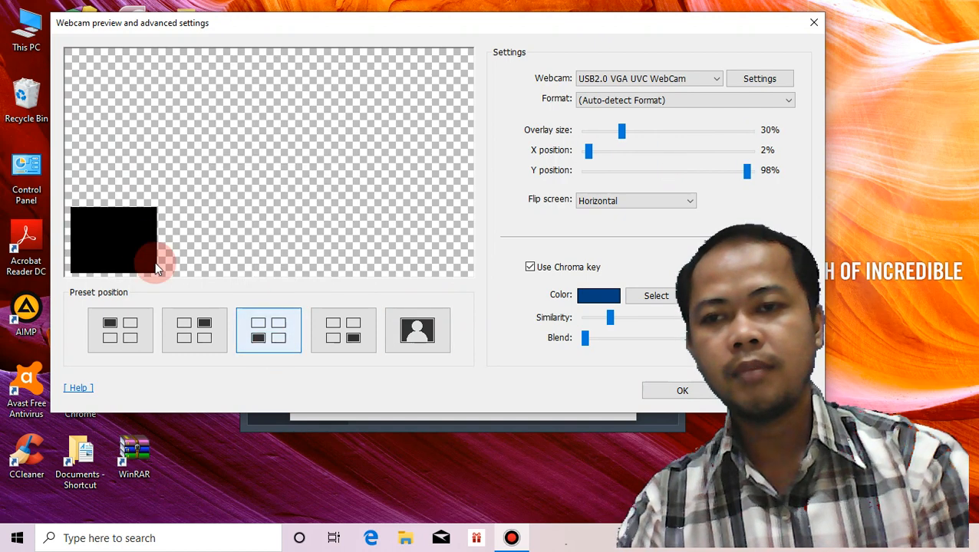
pyautogui.click(194, 336)
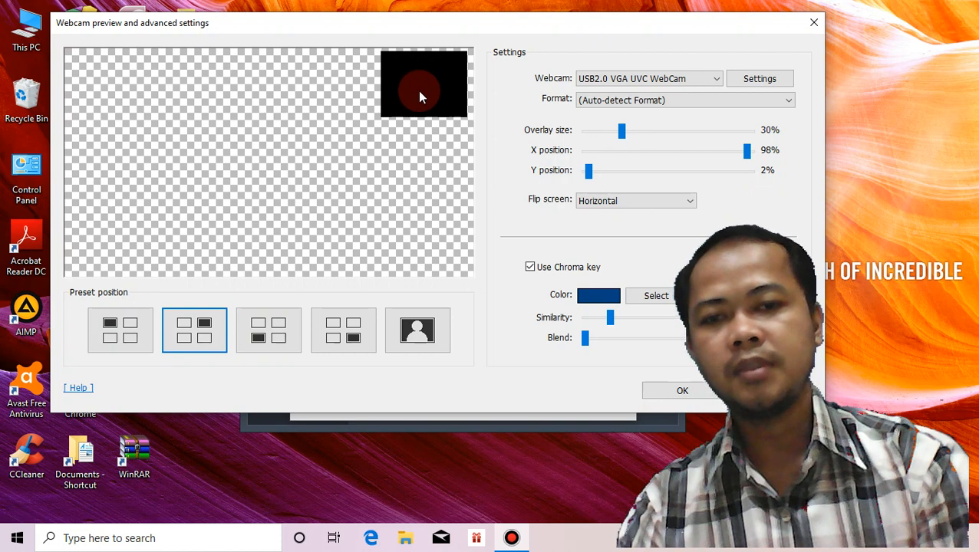
pyautogui.click(142, 323)
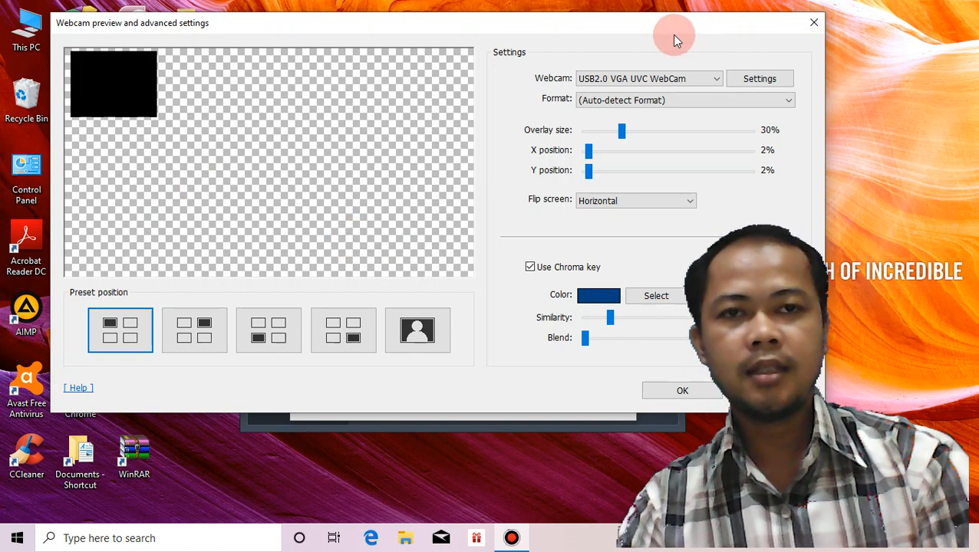
pyautogui.moveTo(573, 20); pyautogui.dragTo(471, 8)
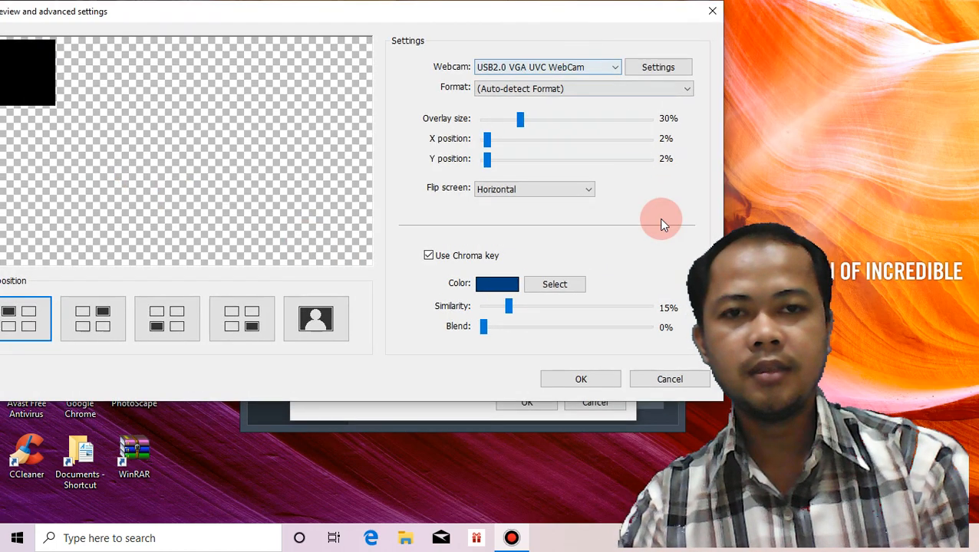
pyautogui.click(669, 382)
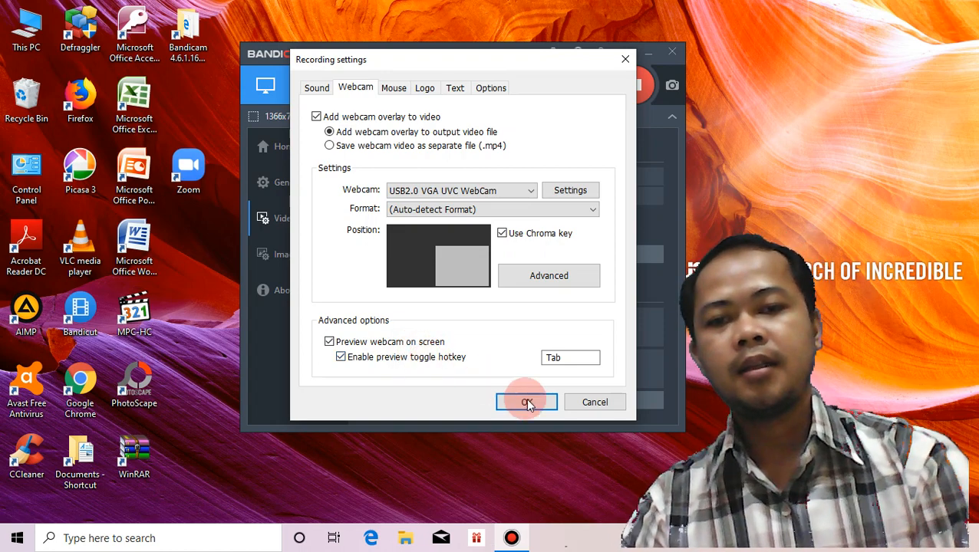
pyautogui.click(590, 402)
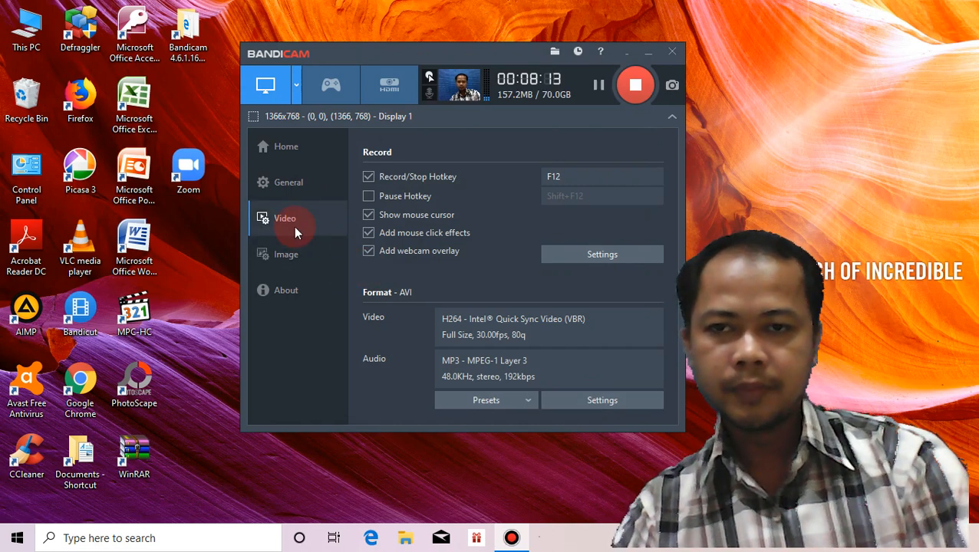
# Review the image capture and format settings and the program's version and license information.
pyautogui.click(299, 257)
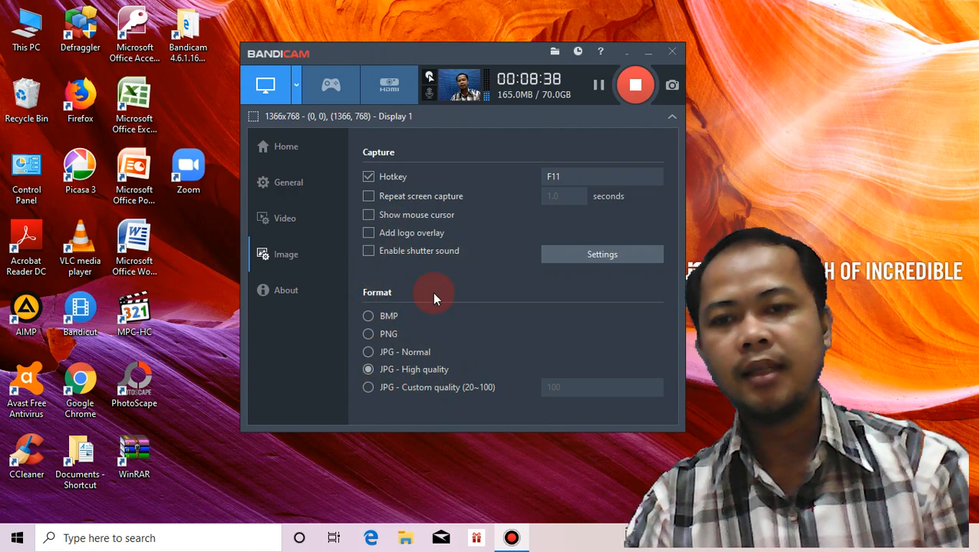
pyautogui.click(292, 302)
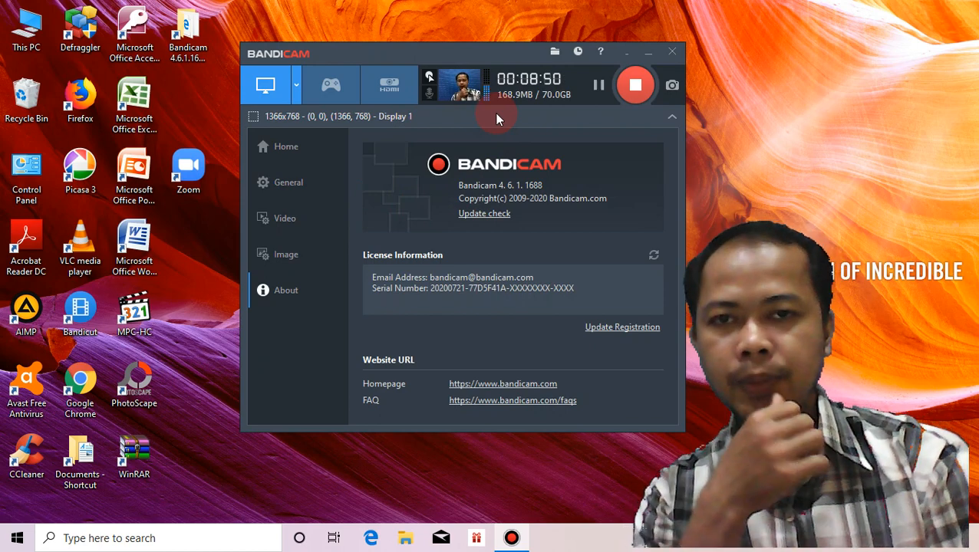
# Review the sound settings, choosing Microphone (2- Realtek High Definition Audio) as primary sound device, and the webcam overlay settings, discarding any changes.
pyautogui.click(431, 96)
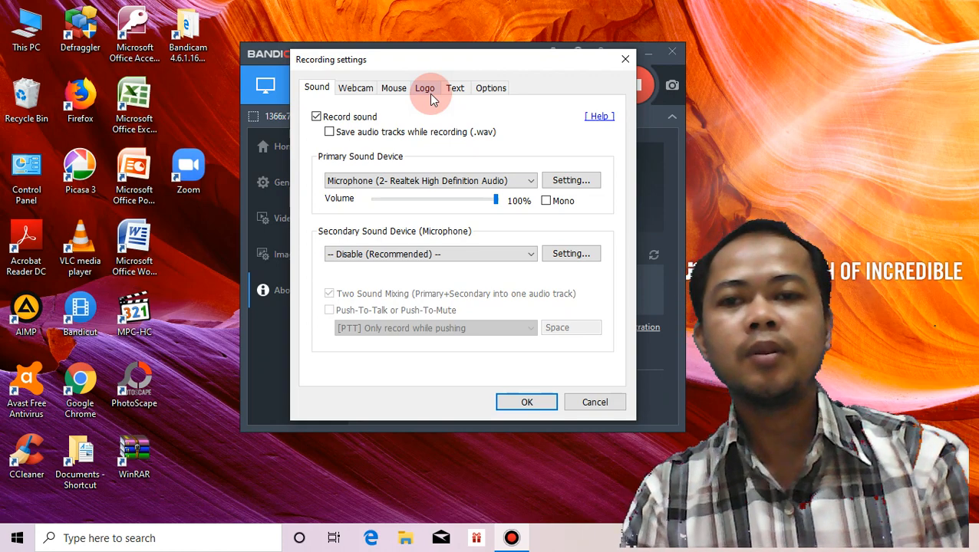
pyautogui.click(534, 187)
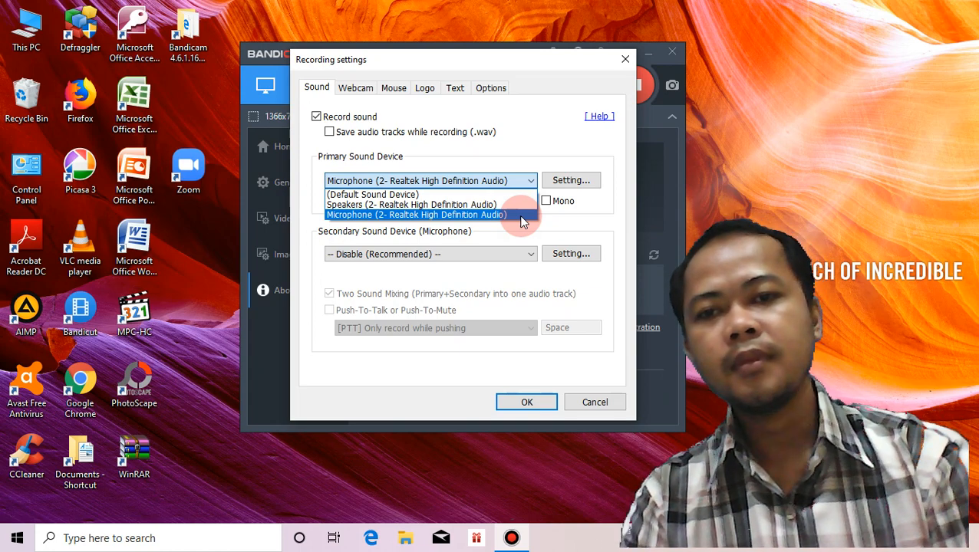
pyautogui.click(518, 215)
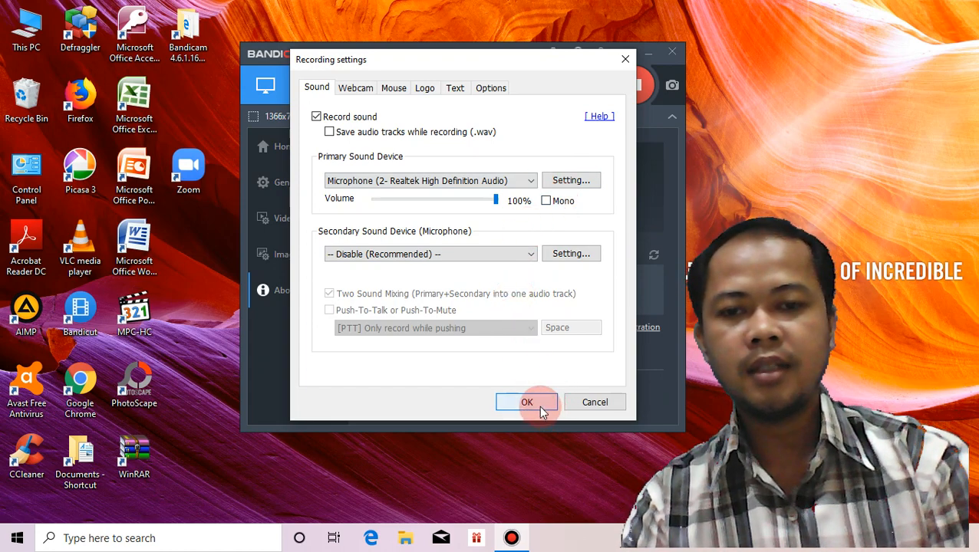
pyautogui.click(569, 402)
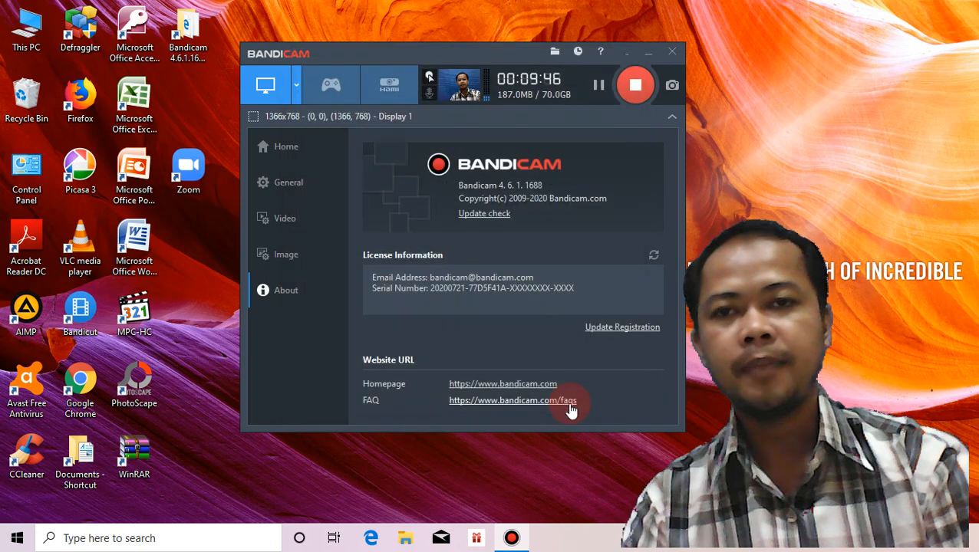
pyautogui.click(465, 95)
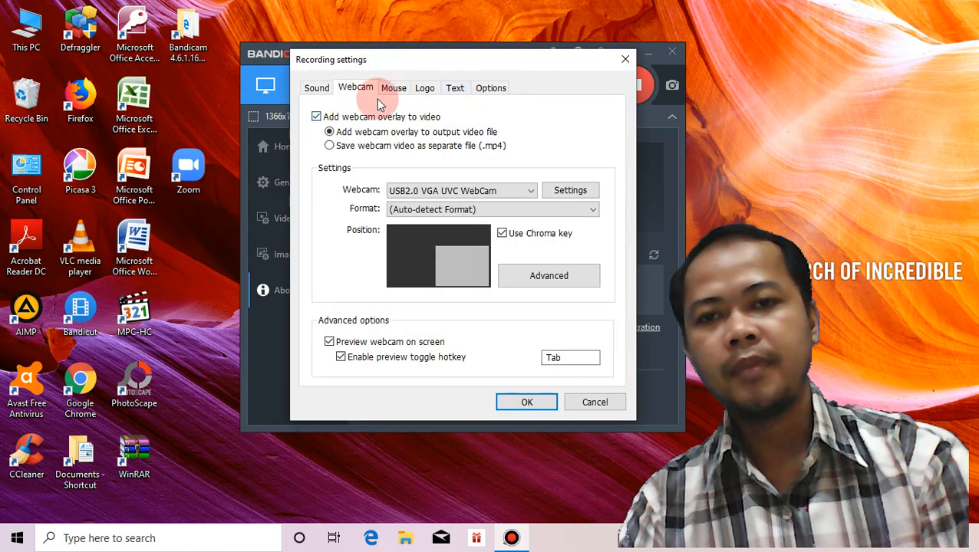
pyautogui.click(625, 61)
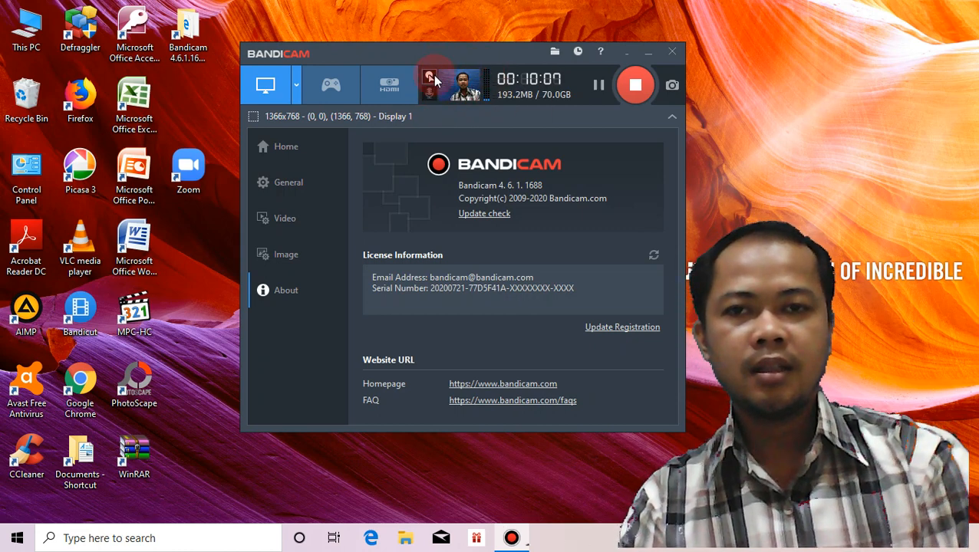
# Revisit the general options for output folder and startup, and the video options for recording and format.
pyautogui.click(292, 192)
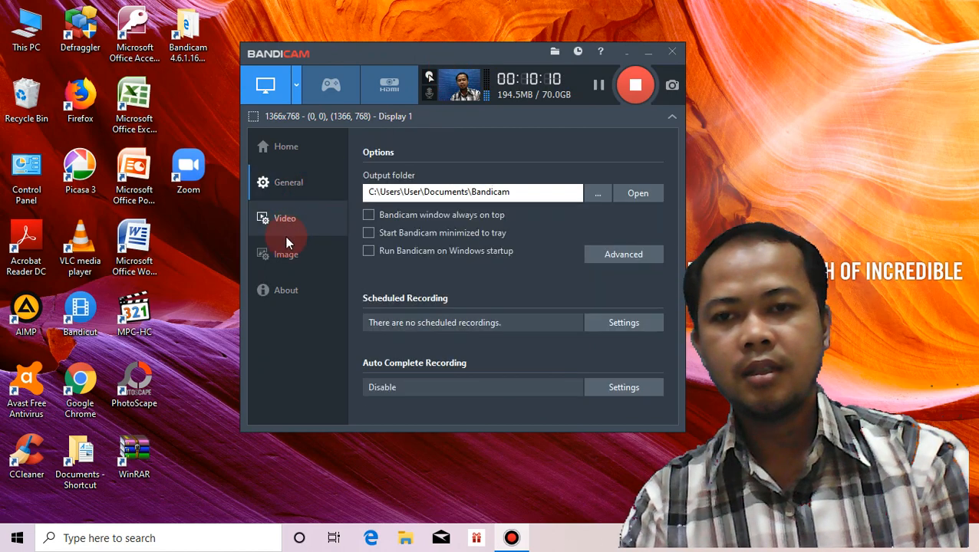
pyautogui.click(281, 229)
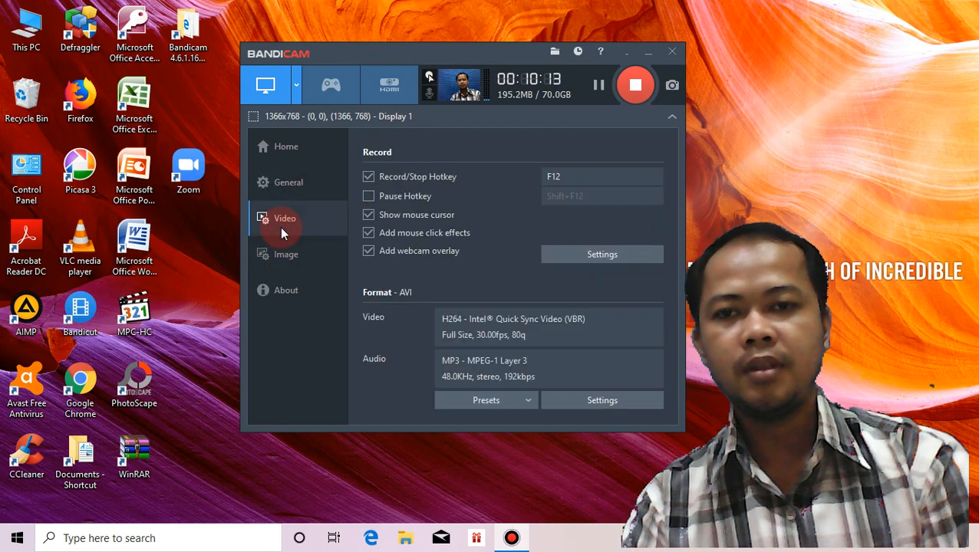
pyautogui.click(299, 199)
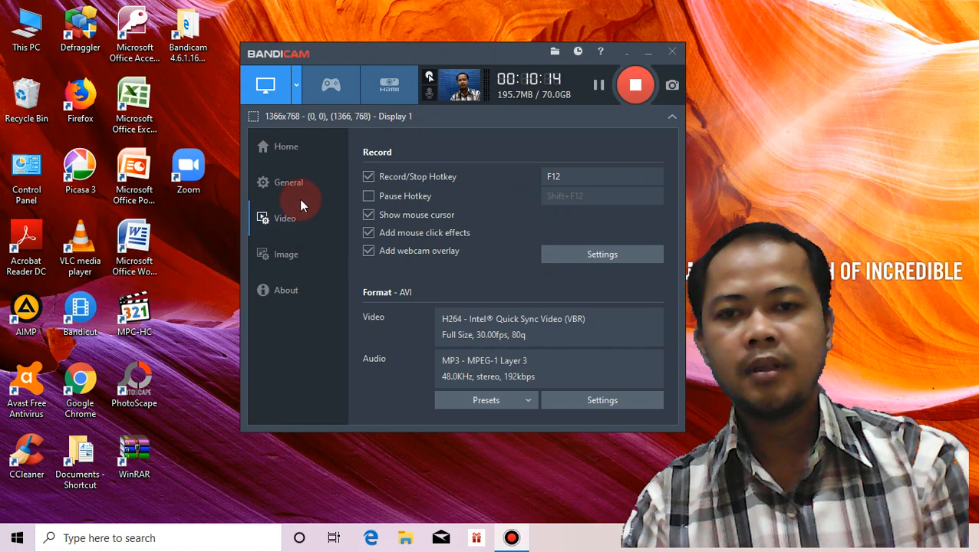